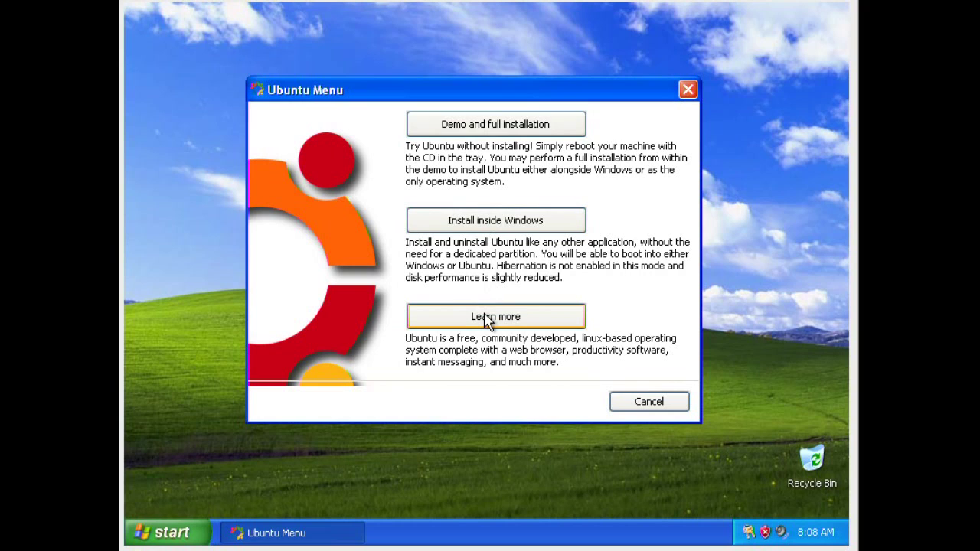
Choose Install inside Windows from the Ubuntu Menu to open the Wubi installer
left_click(506, 229)
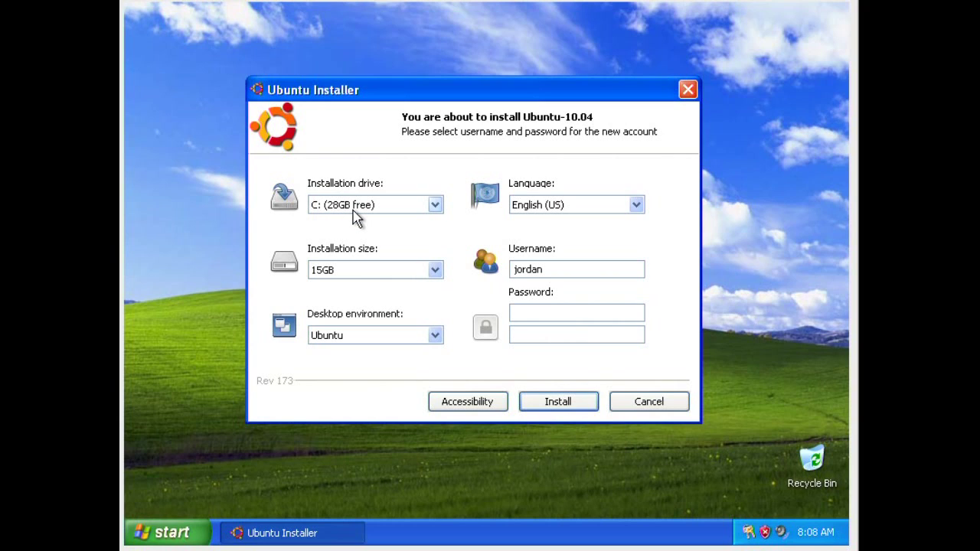
Set a 10GB installation size, enter the account password, keep the Ubuntu desktop, and install
left_click(350, 272)
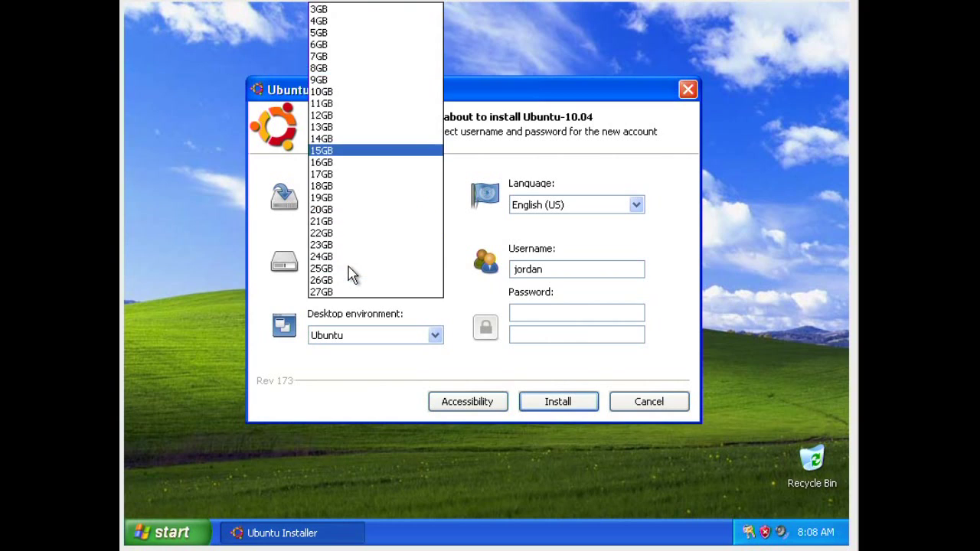
left_click(328, 92)
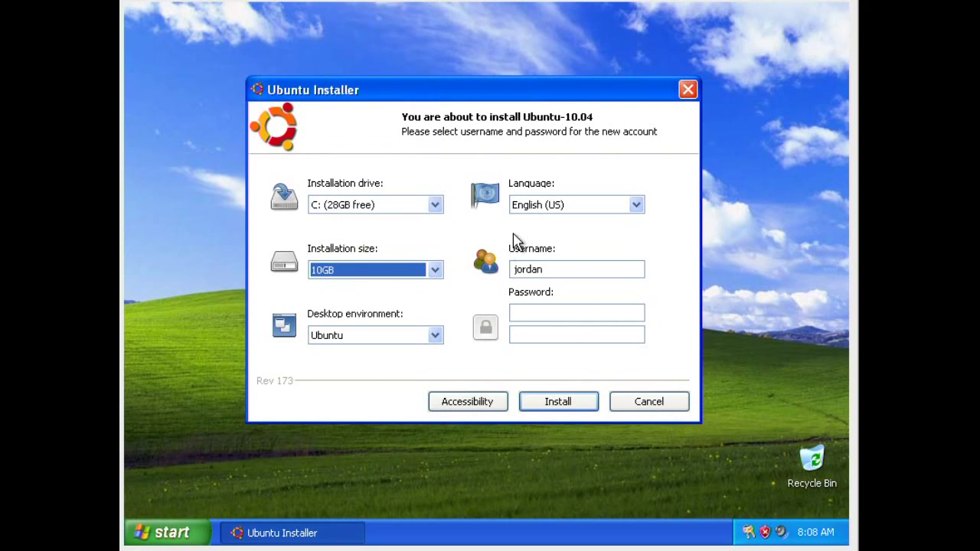
left_click(524, 310)
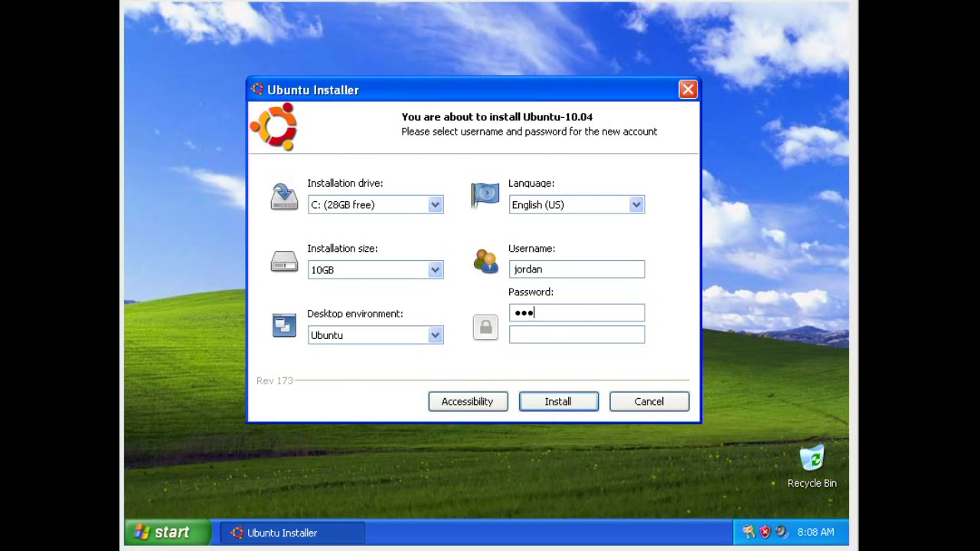
key("Tab")
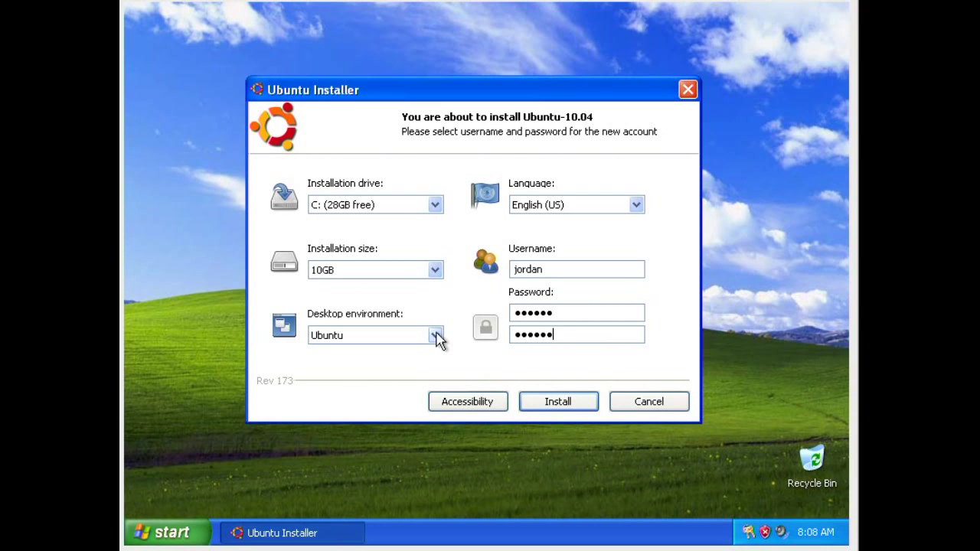
left_click(436, 337)
left_click(377, 338)
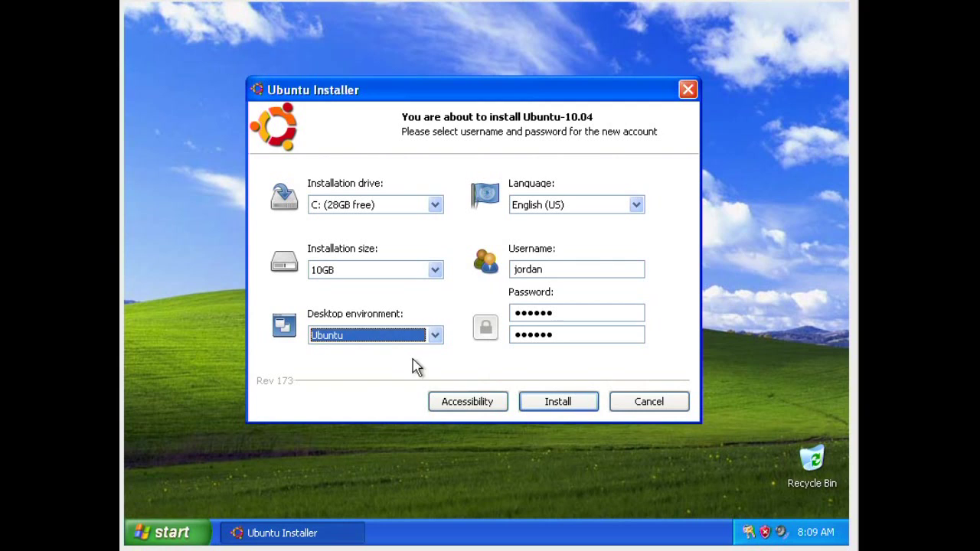
left_click(545, 399)
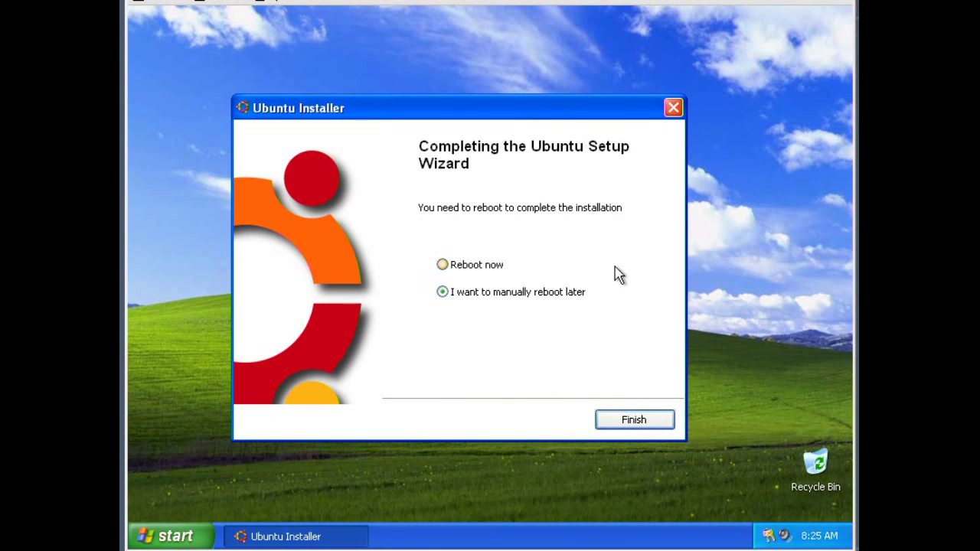
Choose Reboot now, finish the setup, and halt the boot menu countdown
left_click(479, 269)
left_click(628, 421)
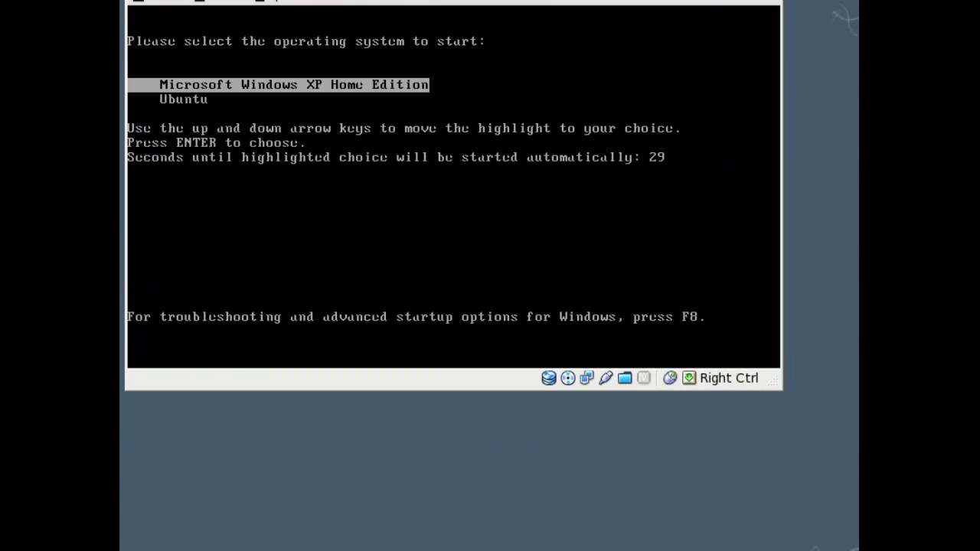
key("Up")
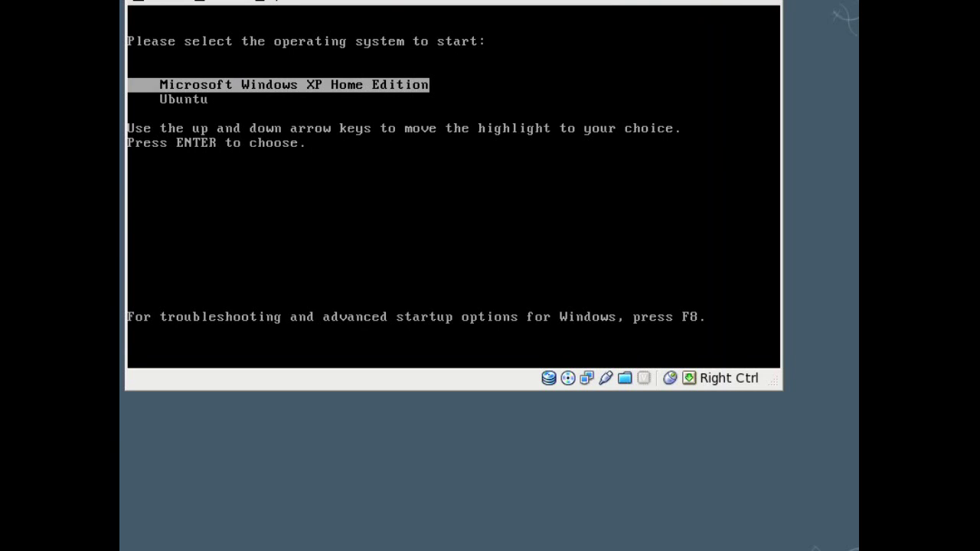
Boot Ubuntu from the Windows boot menu to run its installation
key("Down")
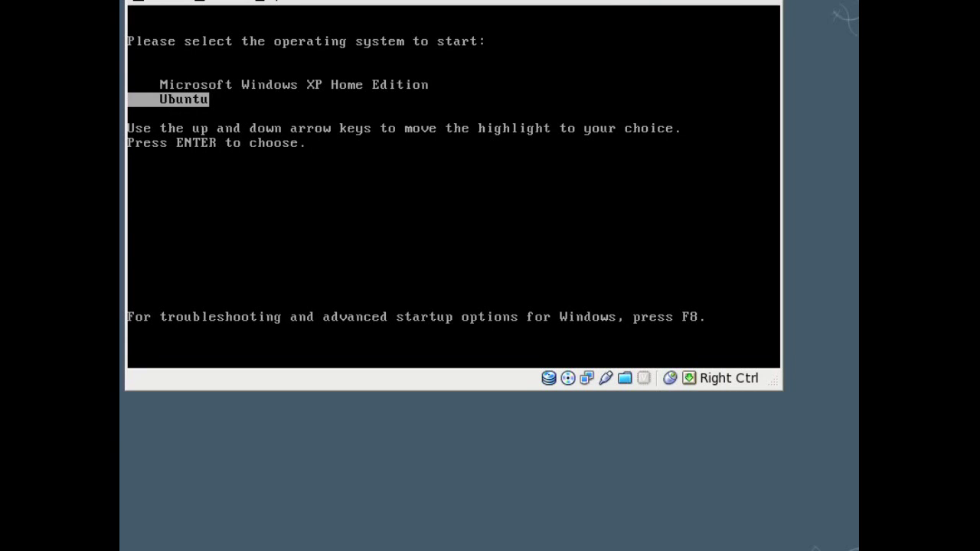
key("Return")
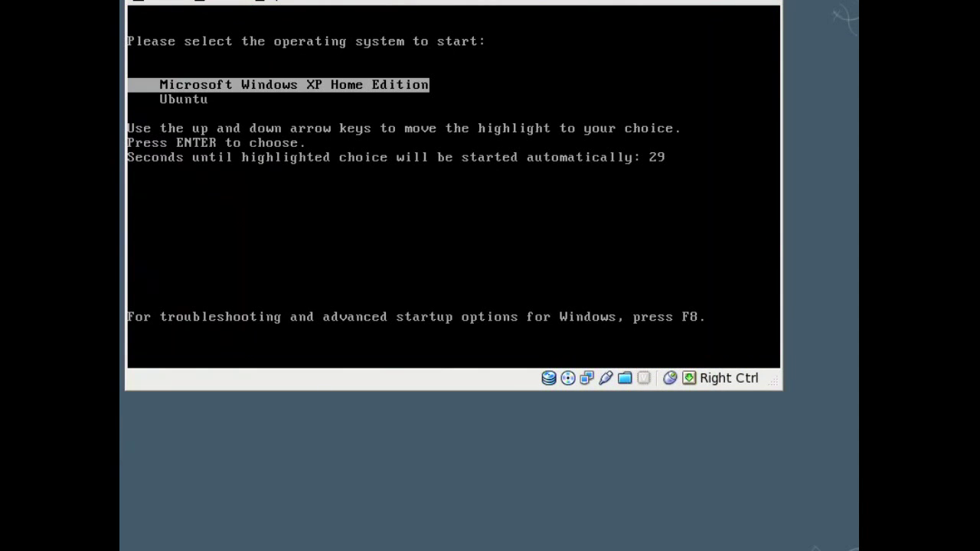
Pick Ubuntu in the Windows boot loader and boot the default 2.6.31-14-generic GRUB entry
key("Down")
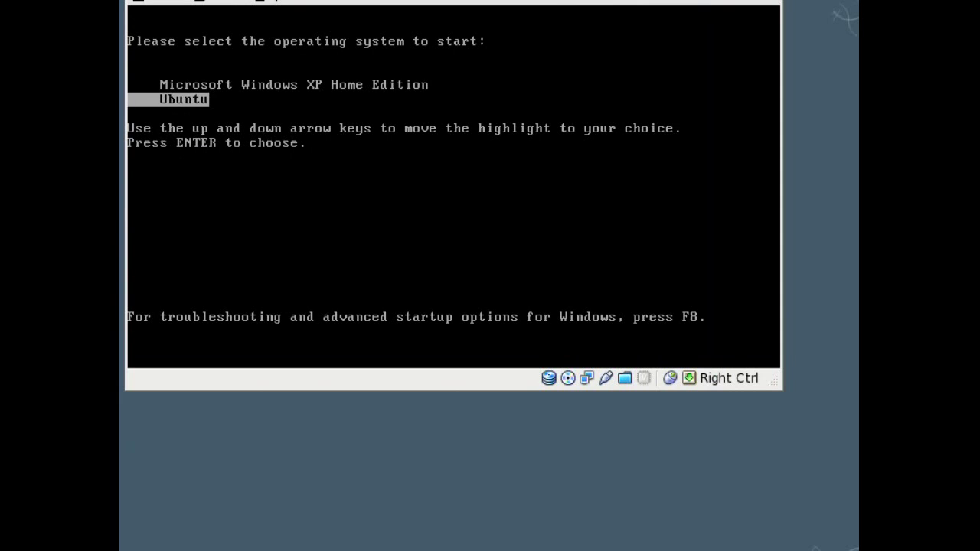
key("Return")
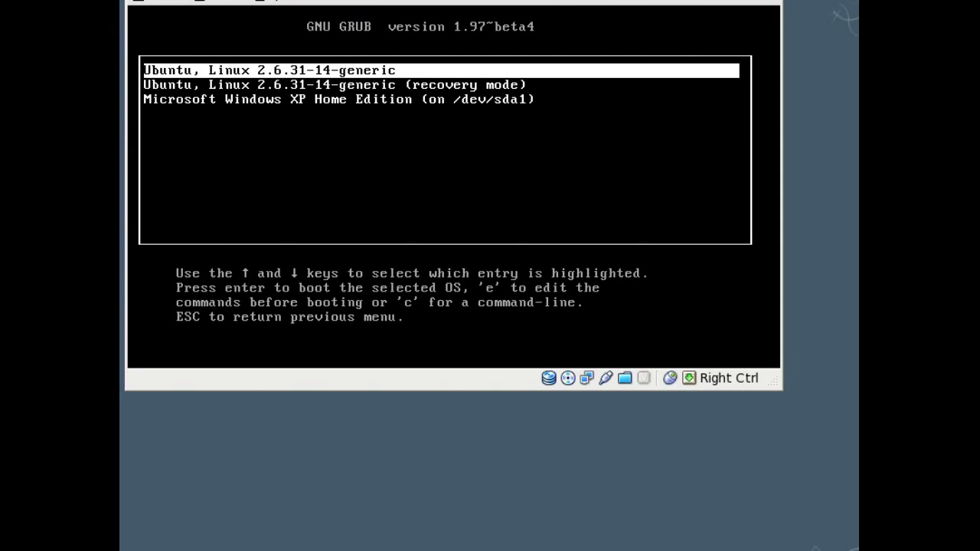
key("Return")
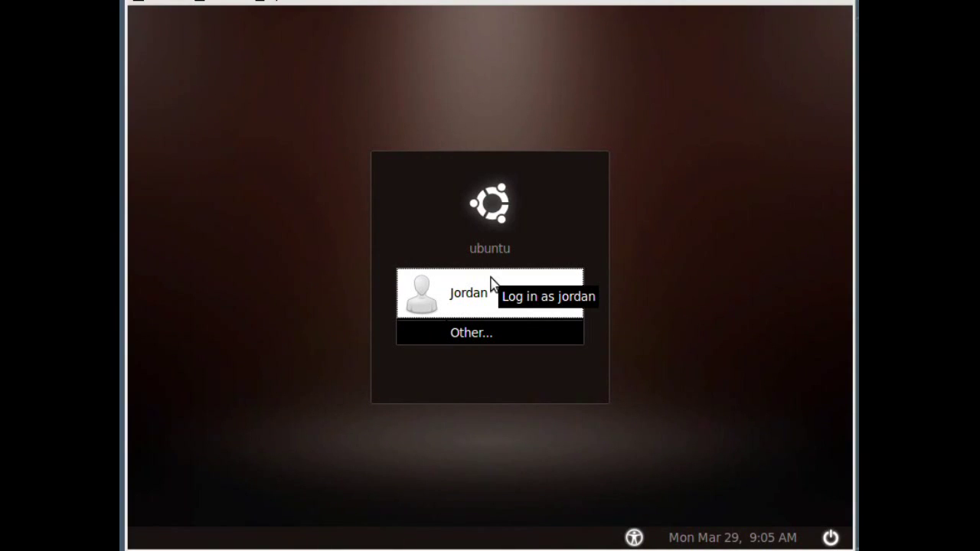
Log in to the new user account with its password
left_click(522, 300)
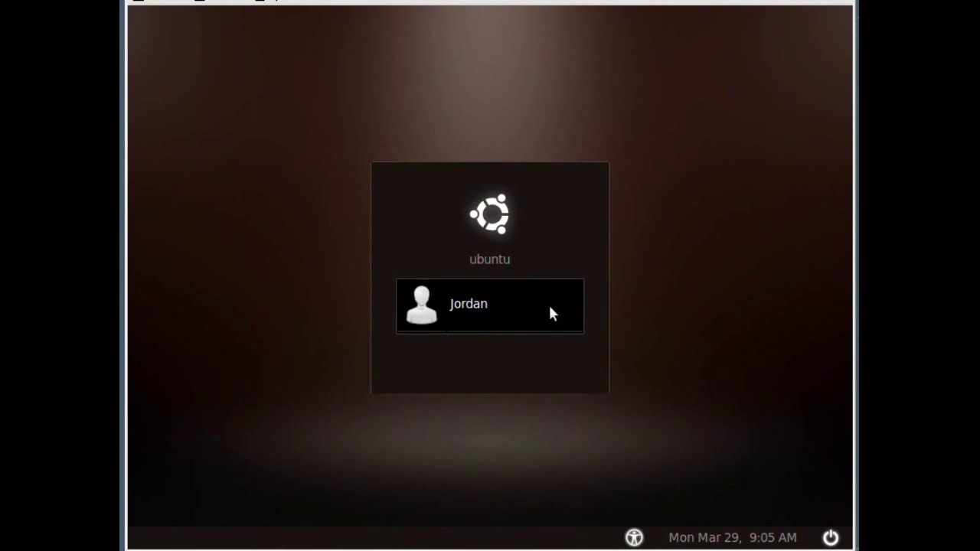
type("••")
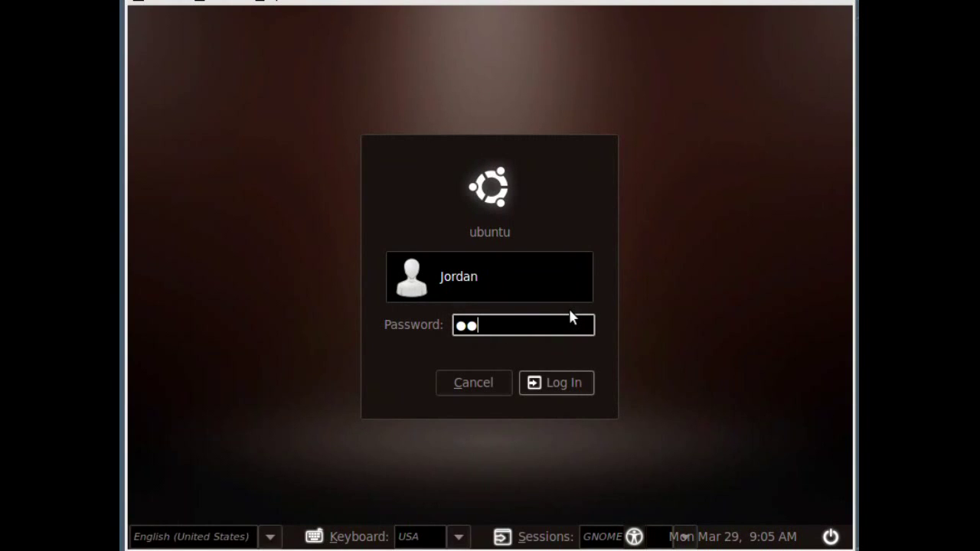
type("••••")
key("Return")
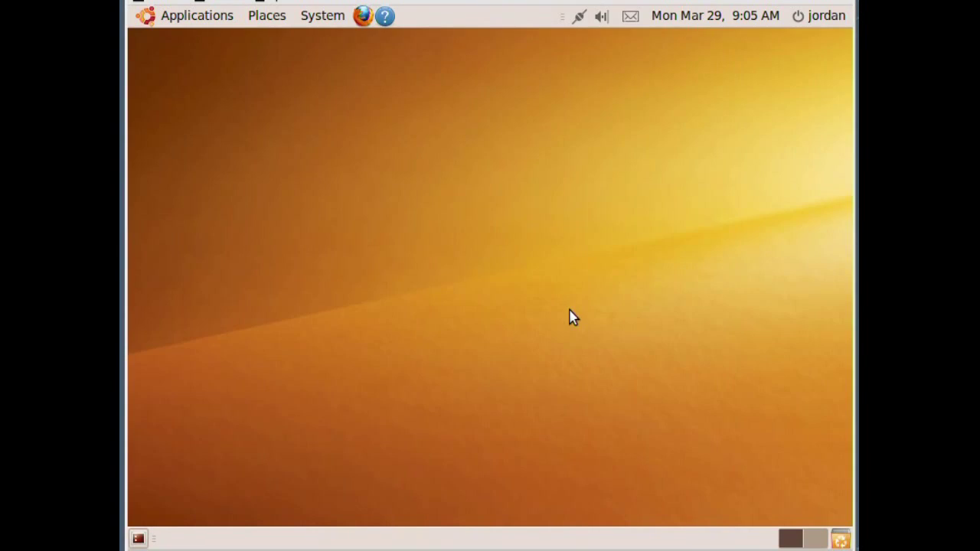
Browse the Applications menu without launching anything, then restart Ubuntu from the user session menu
left_click(177, 18)
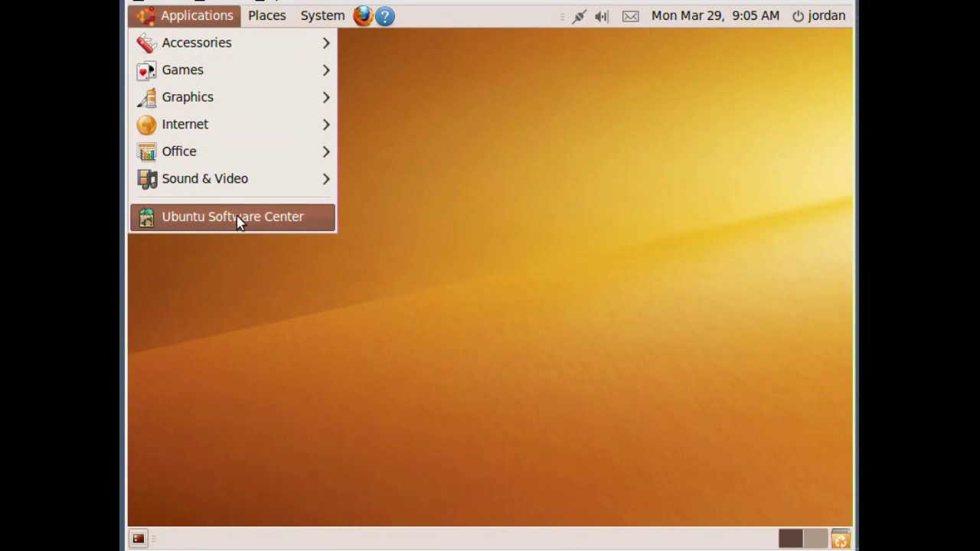
mouse_move(222, 99)
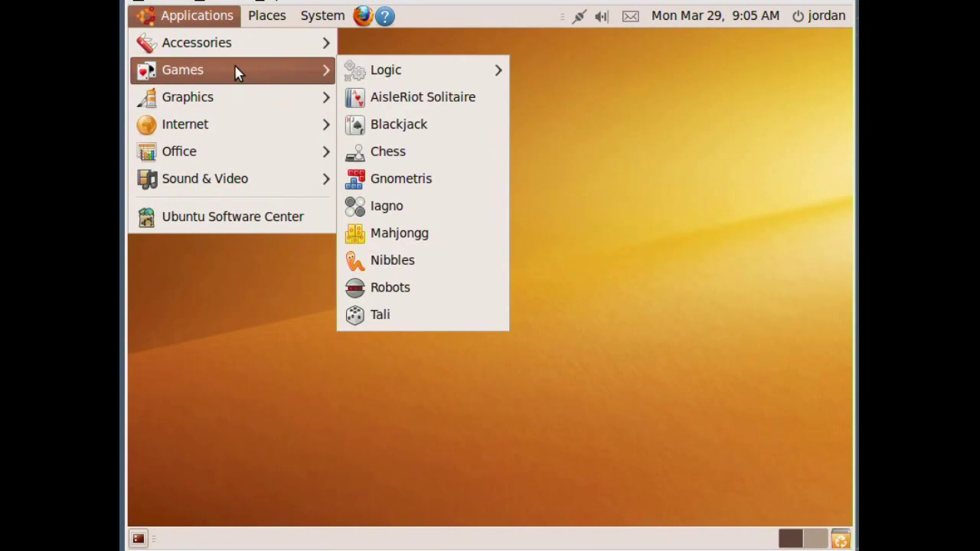
mouse_move(245, 134)
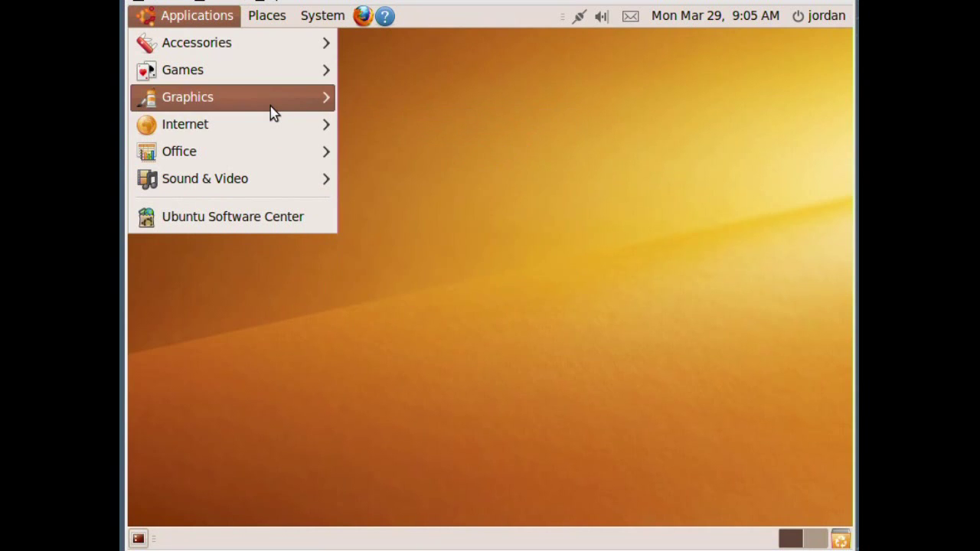
left_click(792, 140)
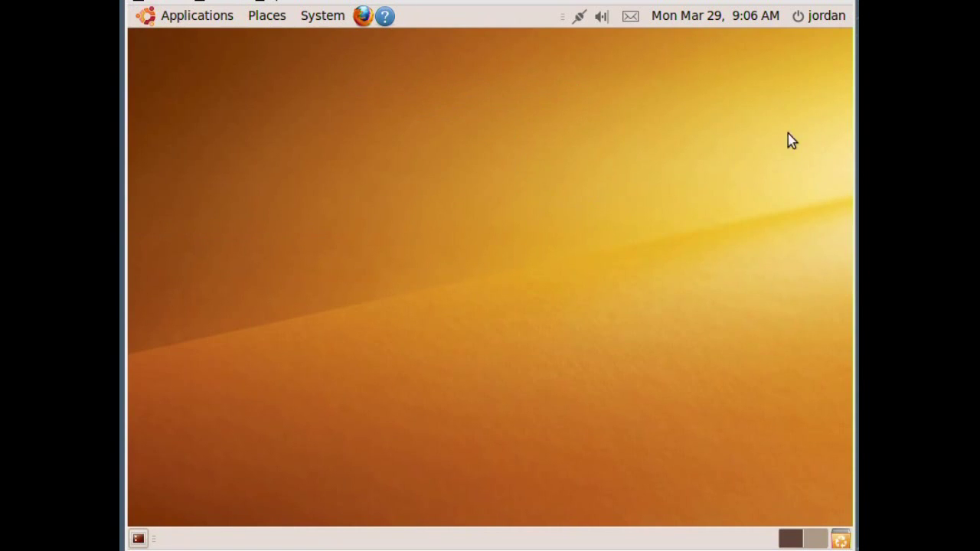
left_click(815, 16)
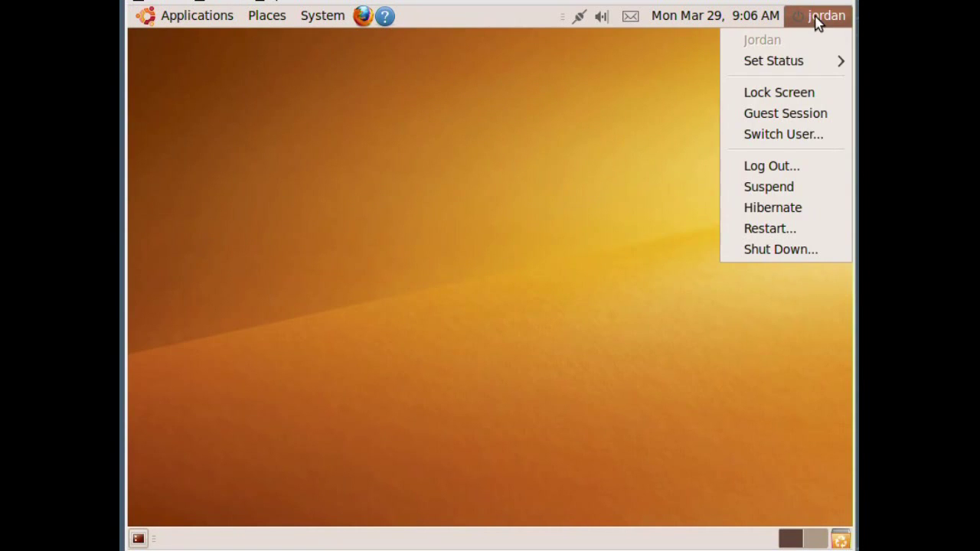
left_click(769, 229)
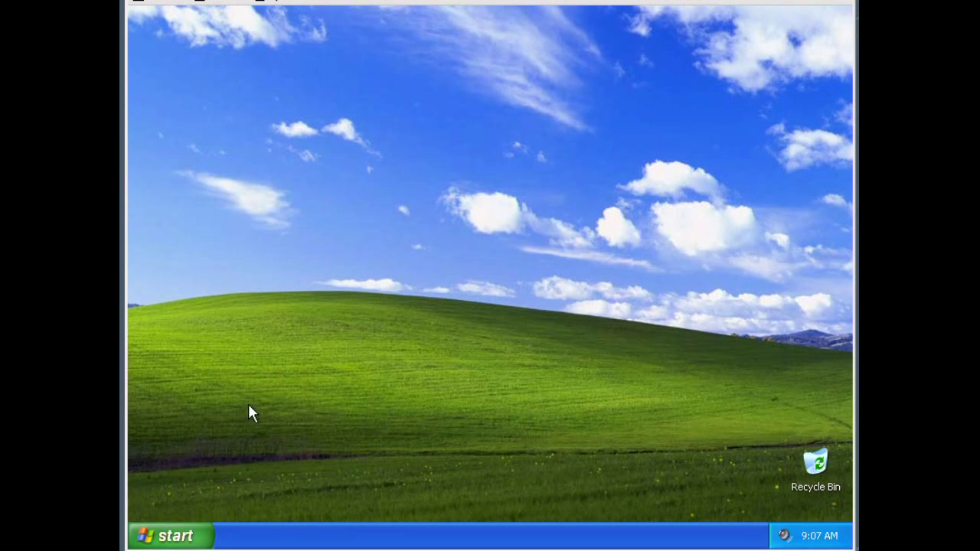
Open the Windows XP Start menu
left_click(172, 535)
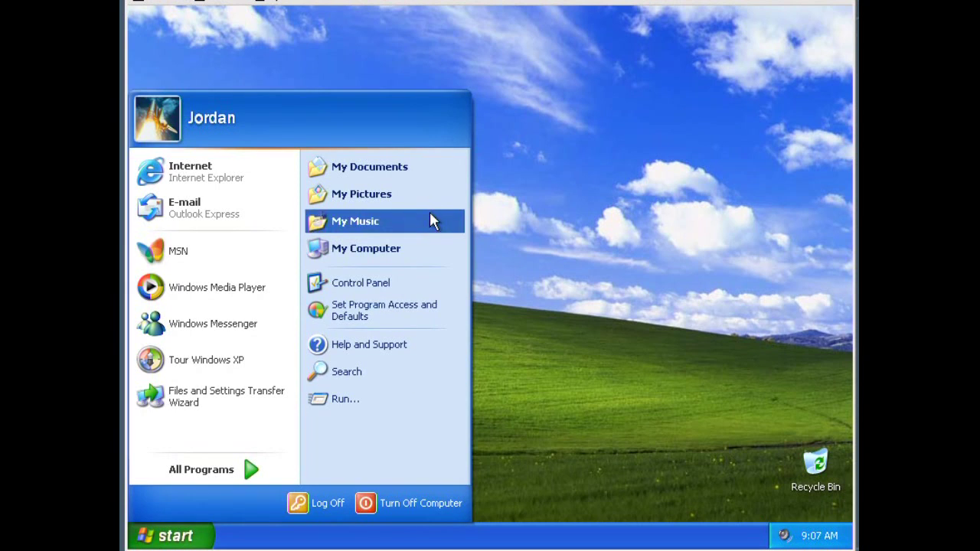
Open Add or Remove Programs from Control Panel in Classic View and choose to remove Ubuntu
left_click(389, 282)
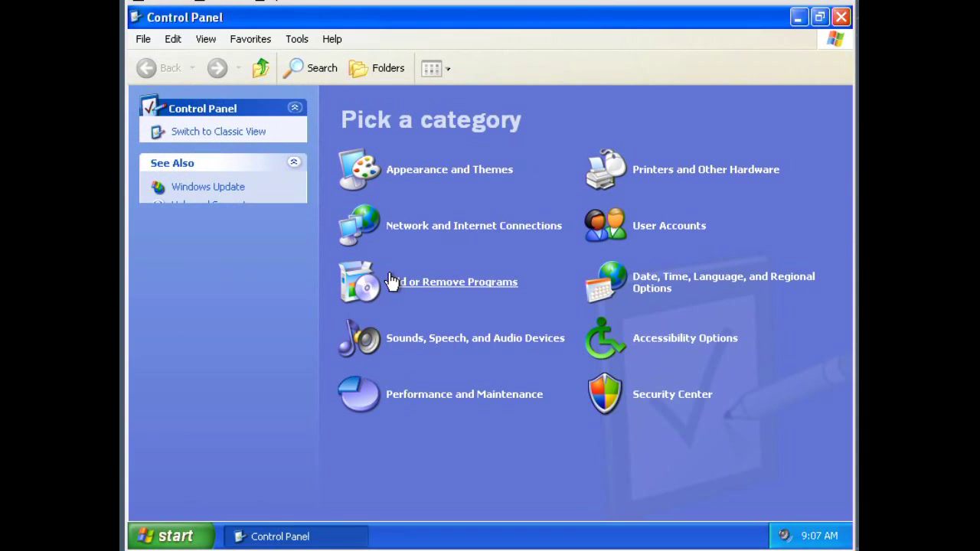
left_click(176, 142)
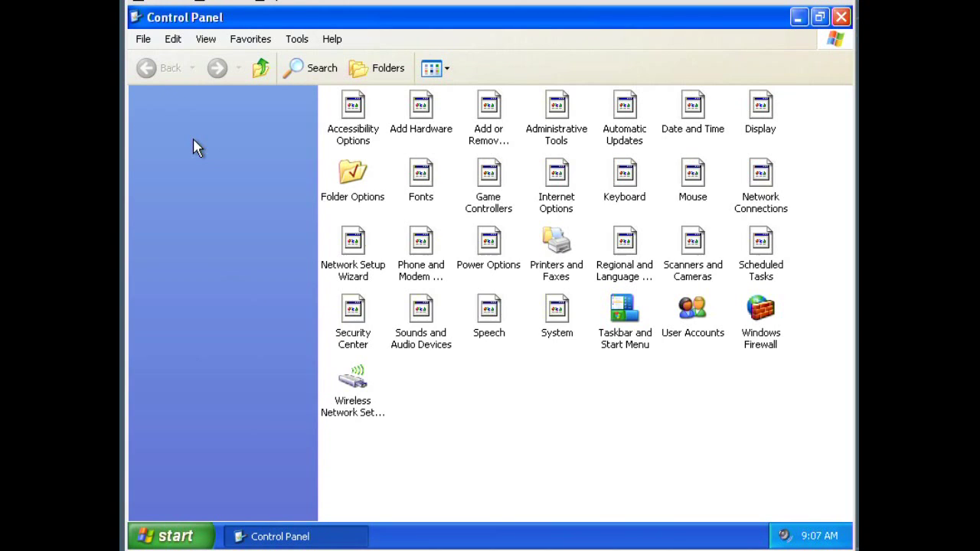
left_click(491, 142)
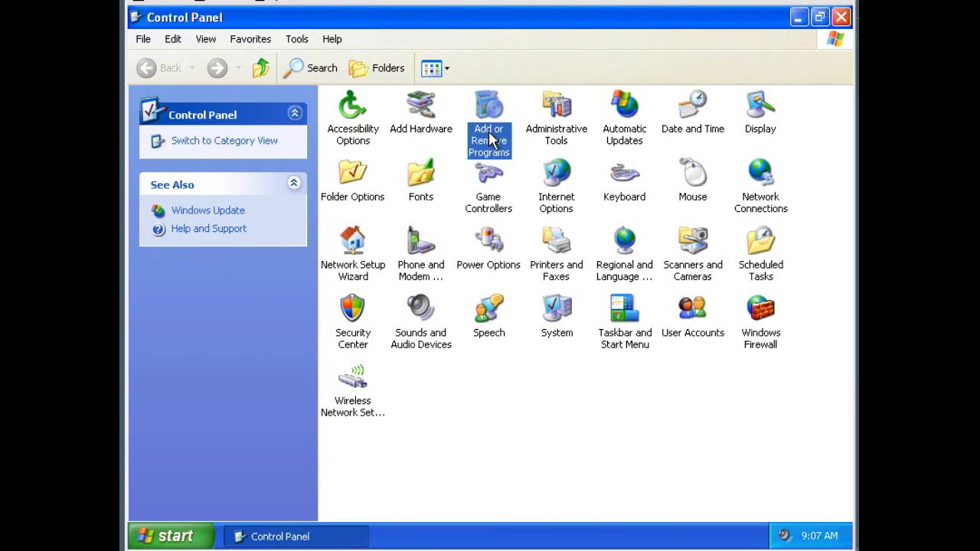
double_click(491, 139)
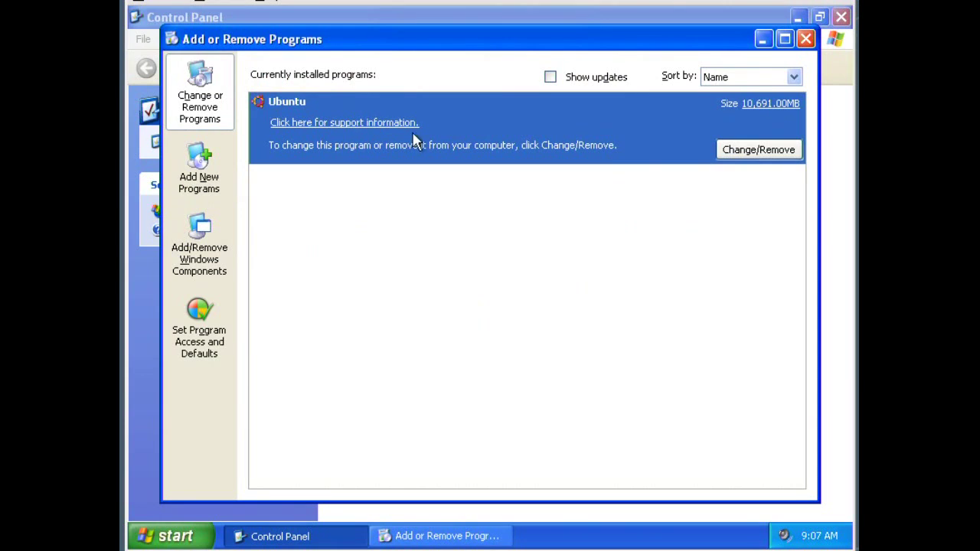
left_click(785, 153)
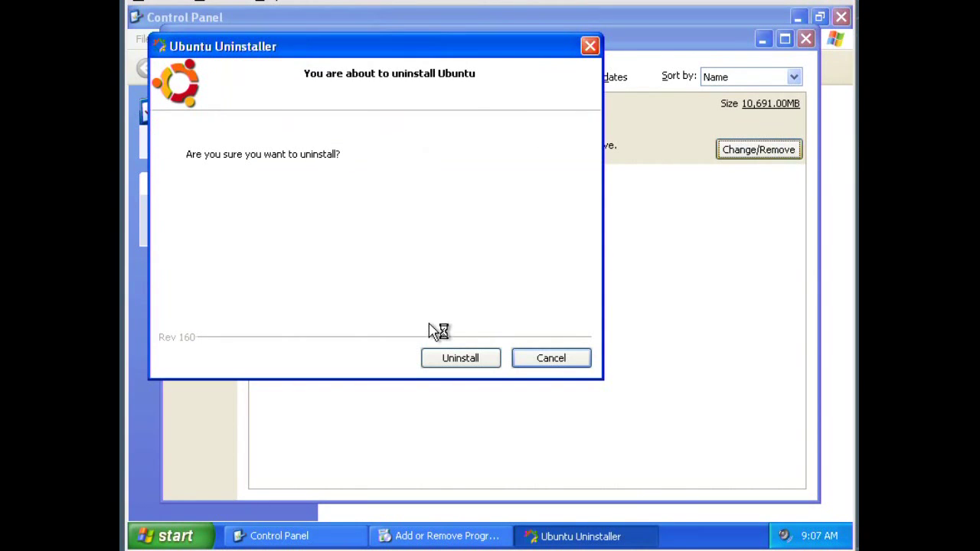
Confirm the Ubuntu uninstall, dismiss the finished uninstaller, and close Add or Remove Programs
left_click(461, 359)
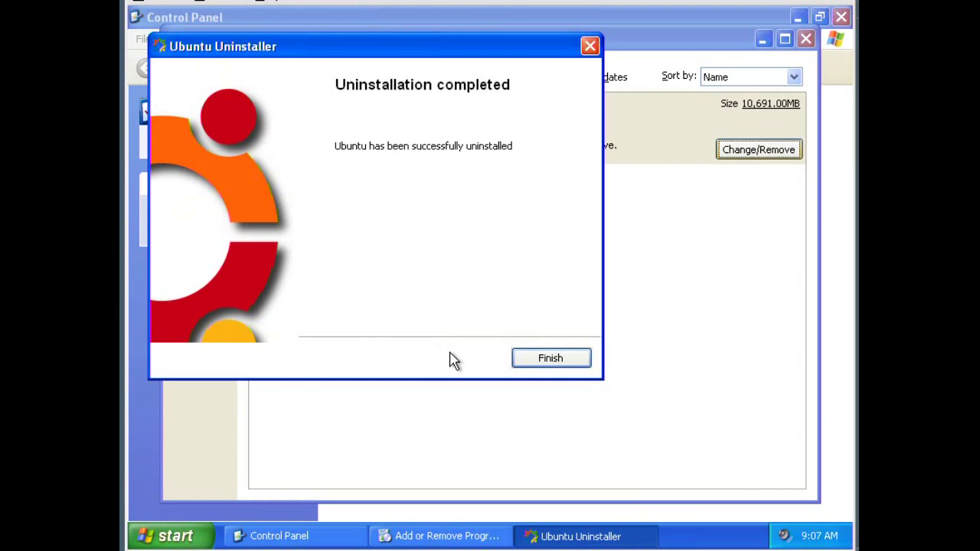
left_click(556, 366)
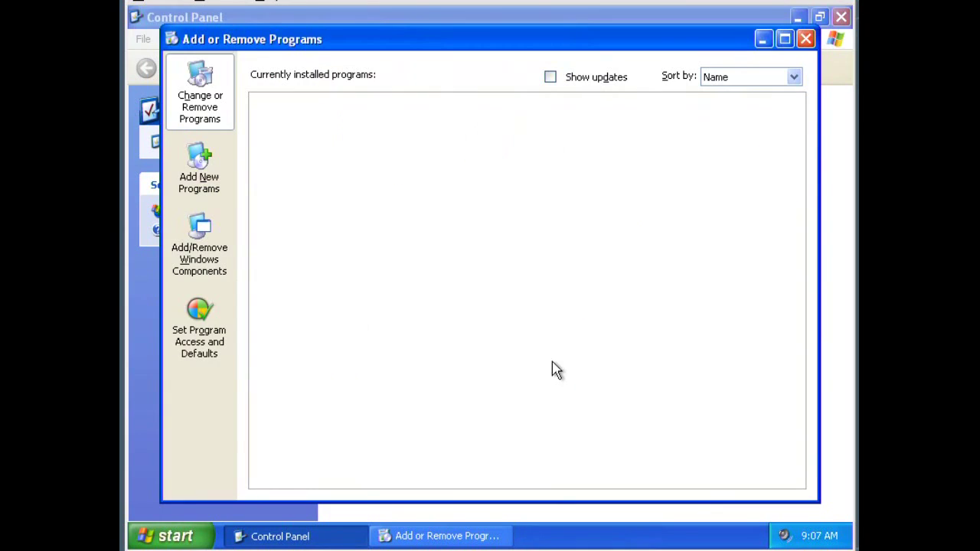
left_click(806, 38)
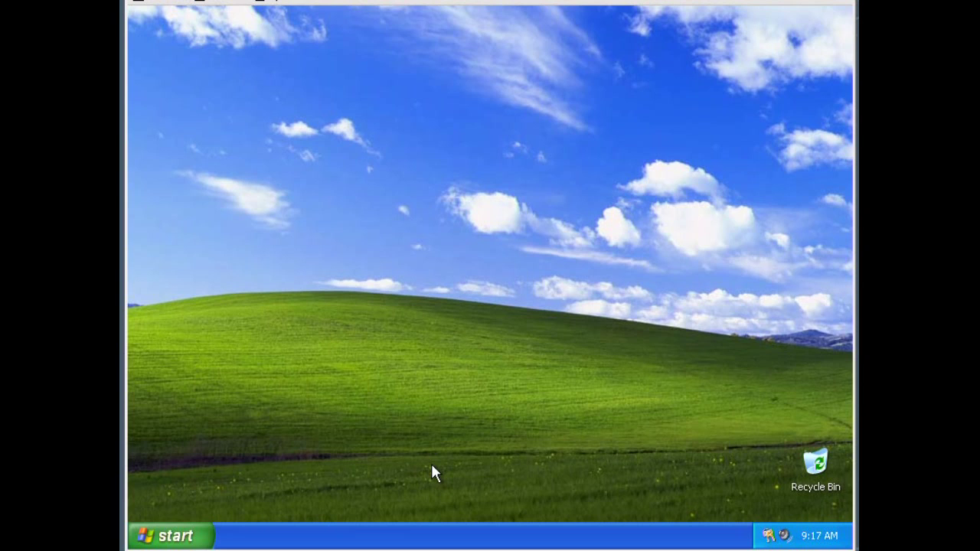
Open System Properties from My Computer in the Start menu
left_click(207, 535)
right_click(329, 262)
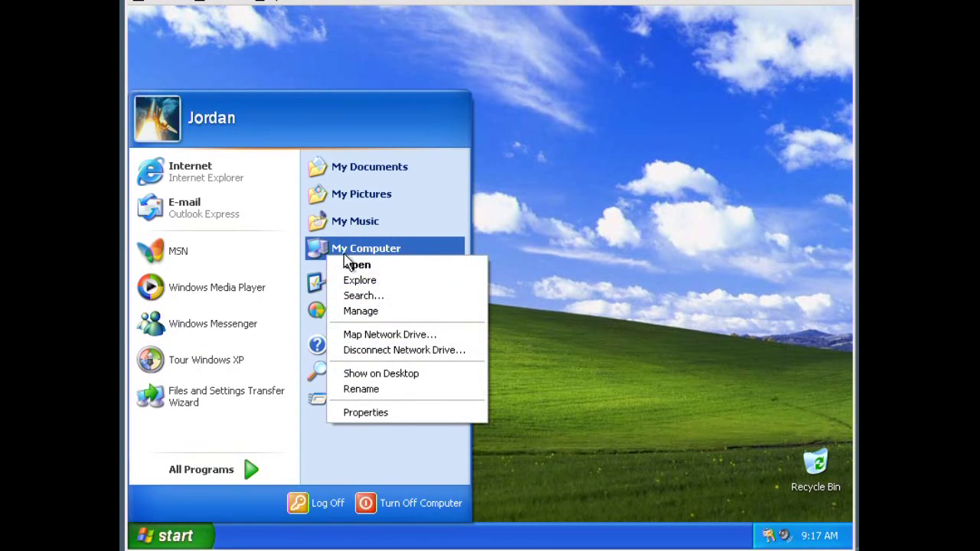
left_click(368, 414)
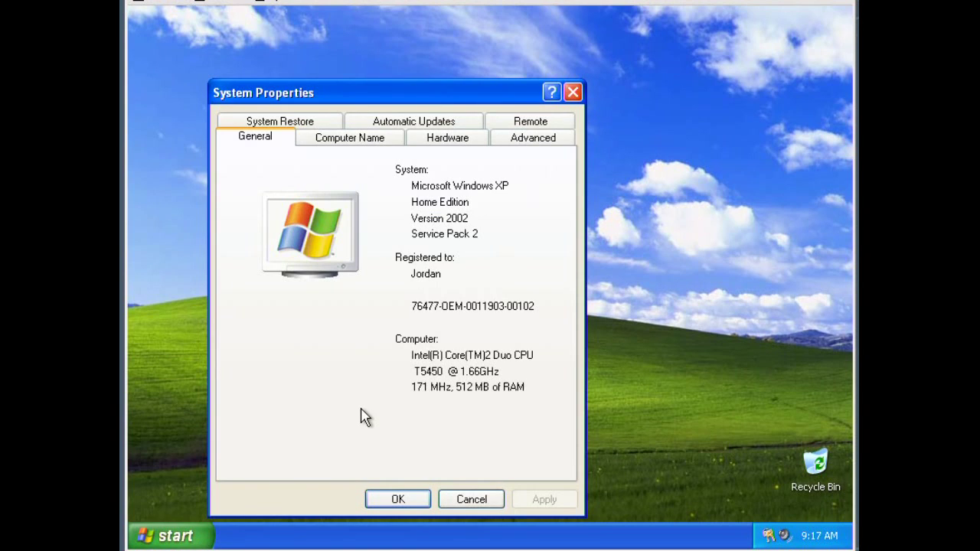
In Startup and Recovery, keep Windows XP as the default OS and edit boot.ini
left_click(517, 142)
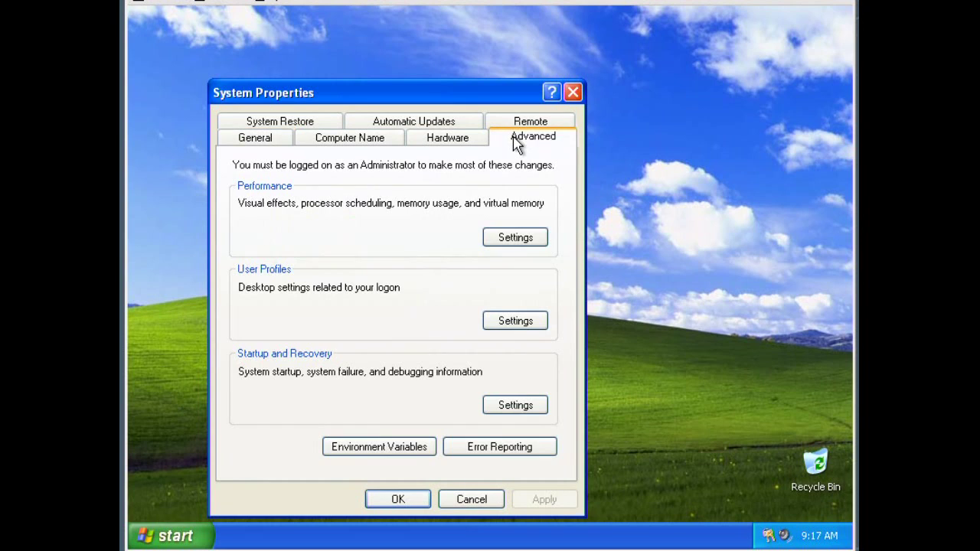
left_click(529, 409)
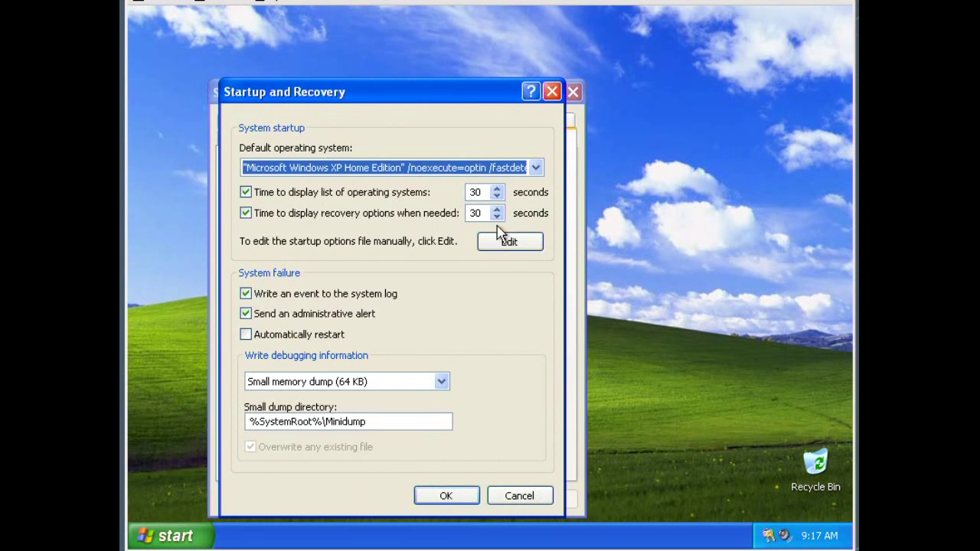
left_click(448, 171)
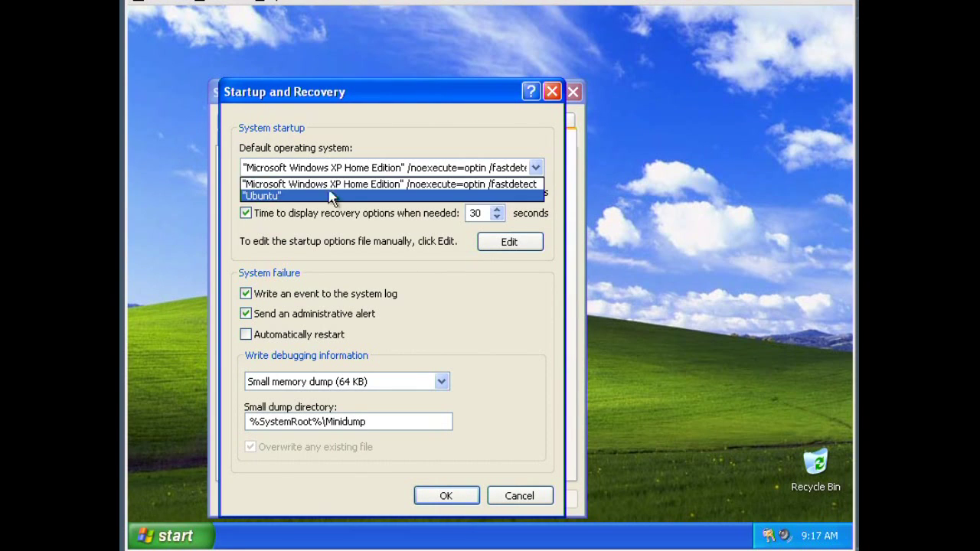
left_click(556, 291)
left_click(521, 246)
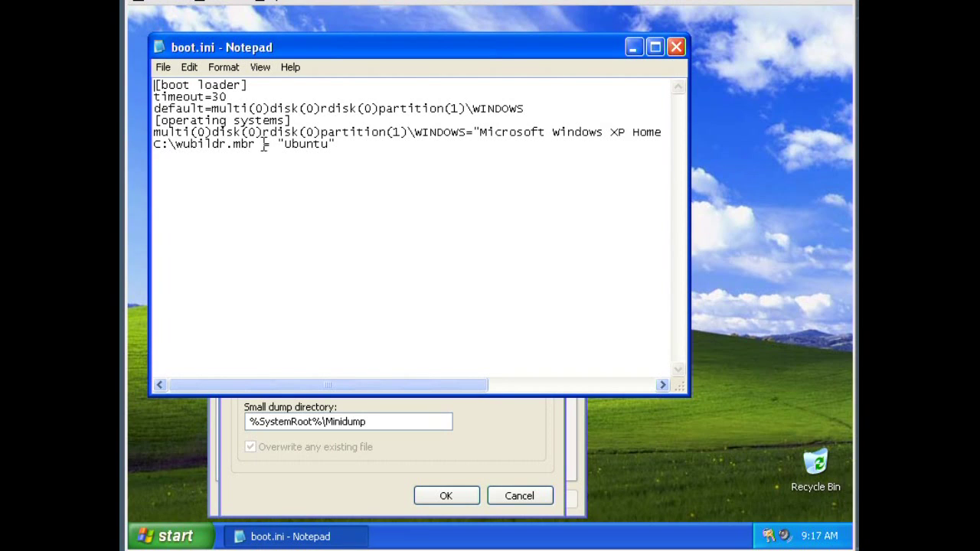
Delete the C:\wubildr.mbr = "Ubuntu" line from boot.ini and save it in Notepad
left_click_drag(337, 144, 305, 144)
key("Down")
key("shift+Up")
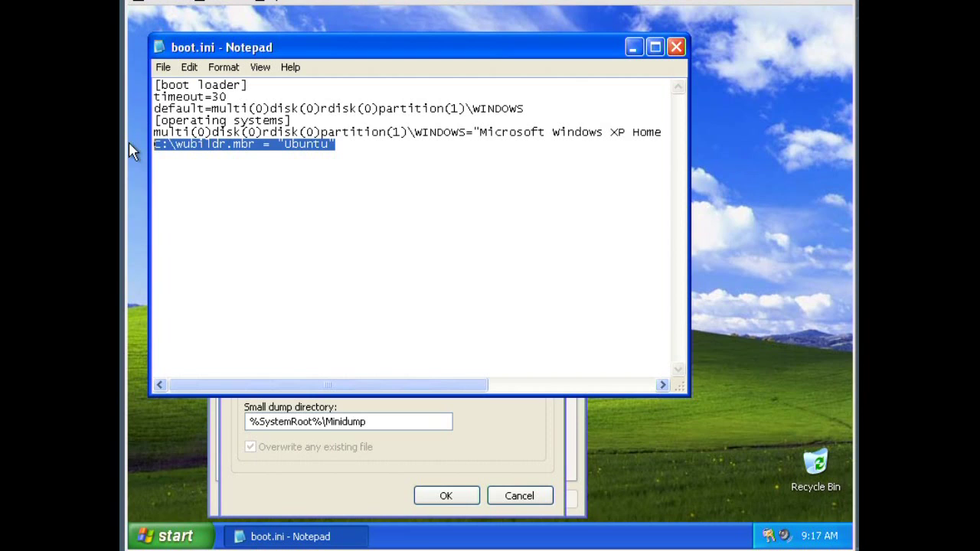
key("BackSpace")
key("BackSpace")
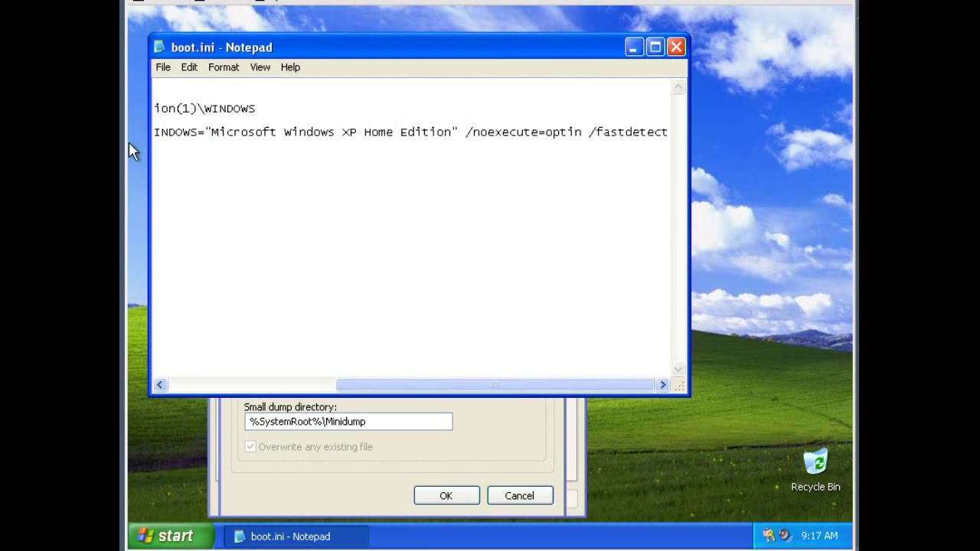
key("Home")
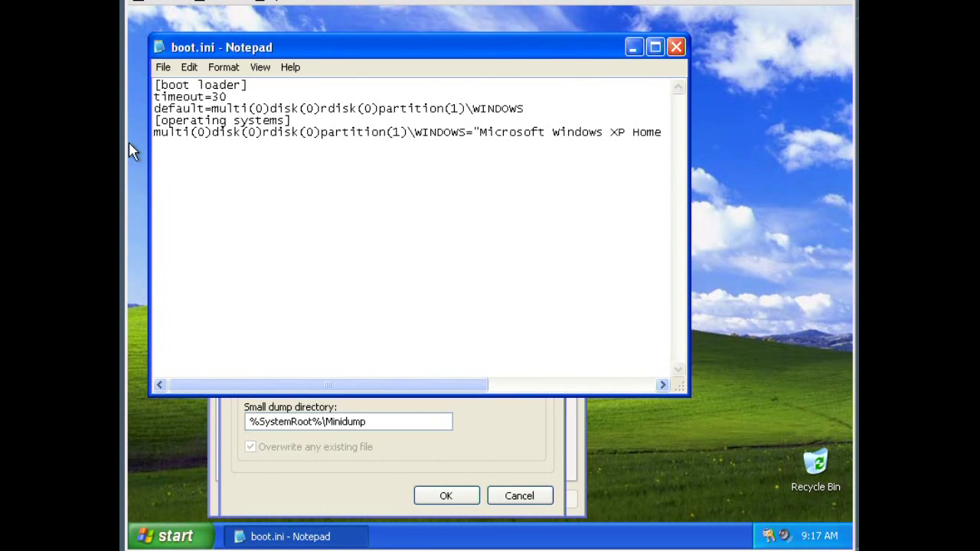
left_click(161, 67)
left_click(179, 117)
Close Notepad and confirm Startup and Recovery and System Properties with OK
left_click(677, 48)
left_click(446, 496)
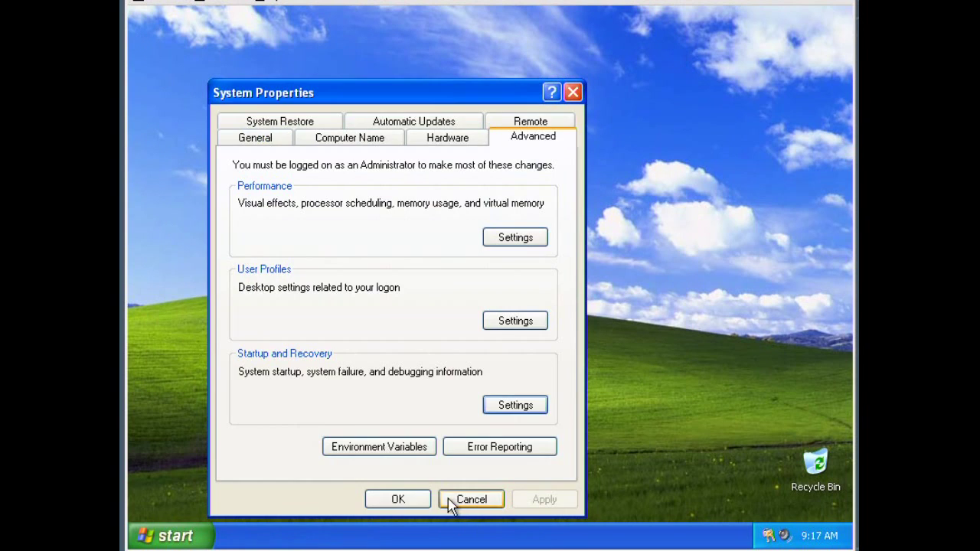
left_click(396, 499)
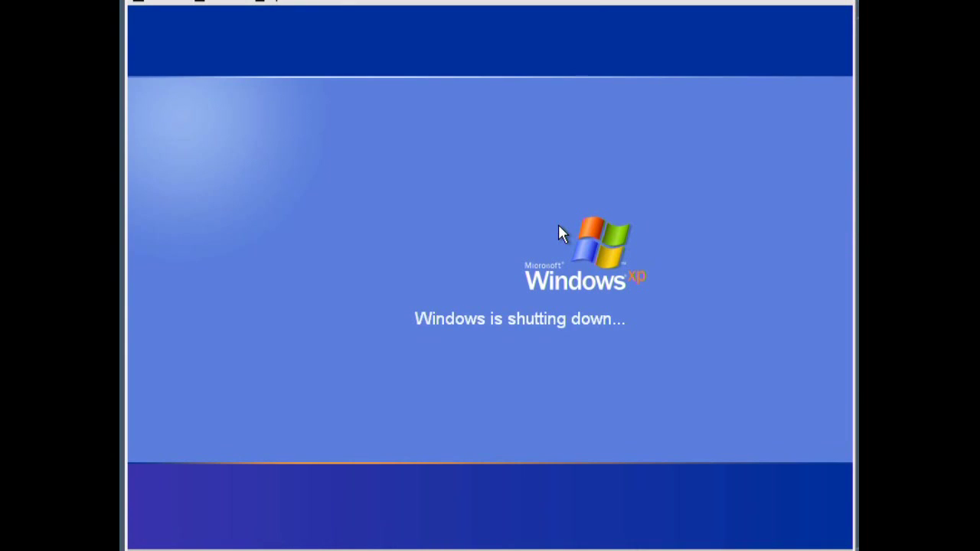